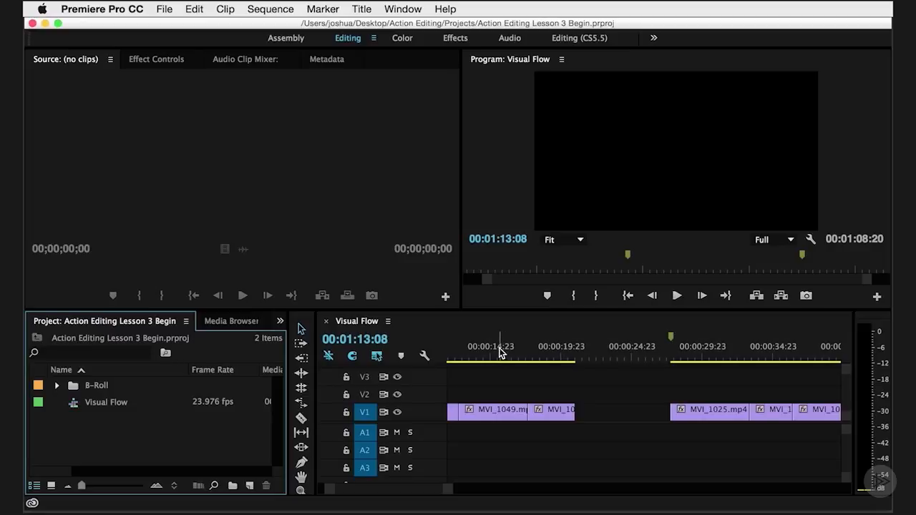
Scrub through the first group of clips in the Visual Flow sequence, from the sequence start to just past its last clip.
click(454, 353)
drag(455, 351, 344, 350)
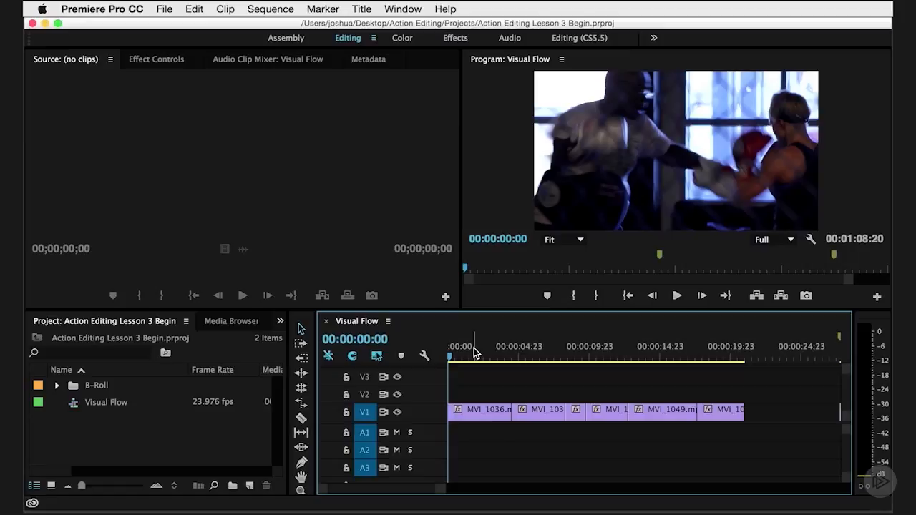
drag(474, 353, 510, 323)
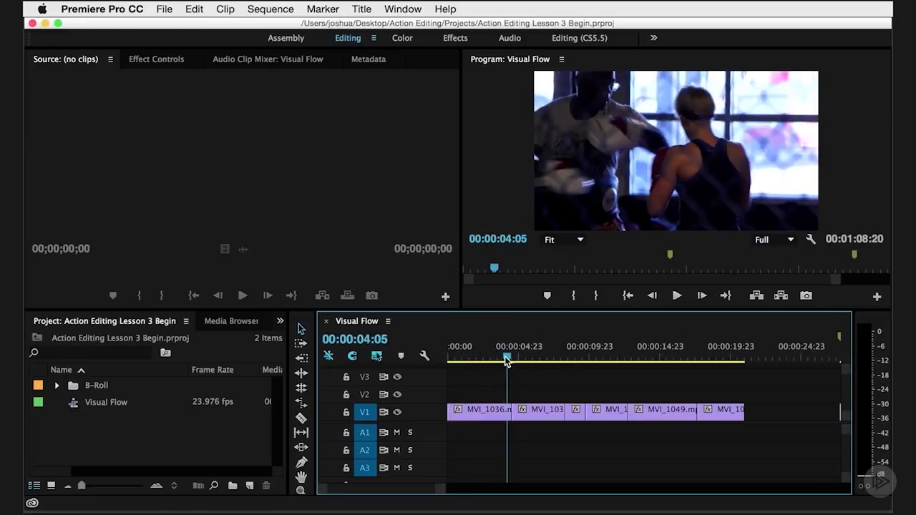
drag(506, 357, 754, 346)
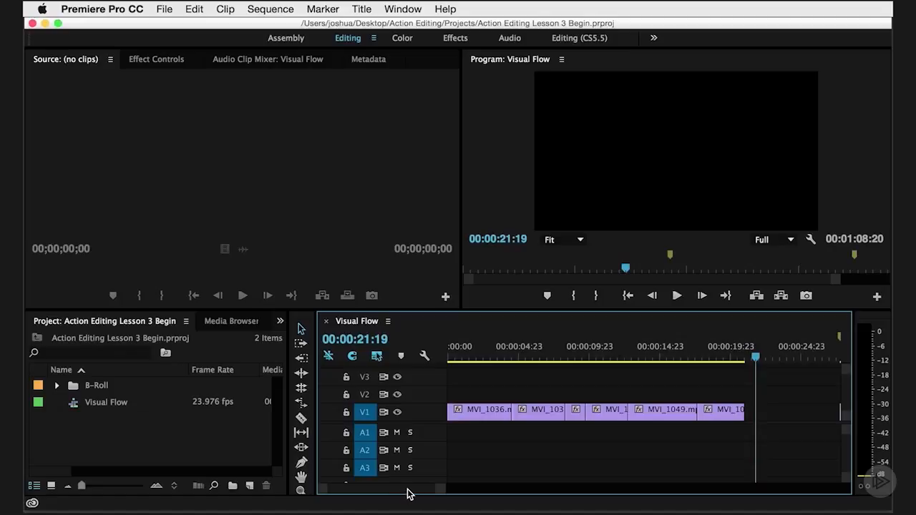
Move the playhead to the Inductive marker and preview the opening wide shot, MVI_1025.mp4.
scroll(408, 493, right, 10)
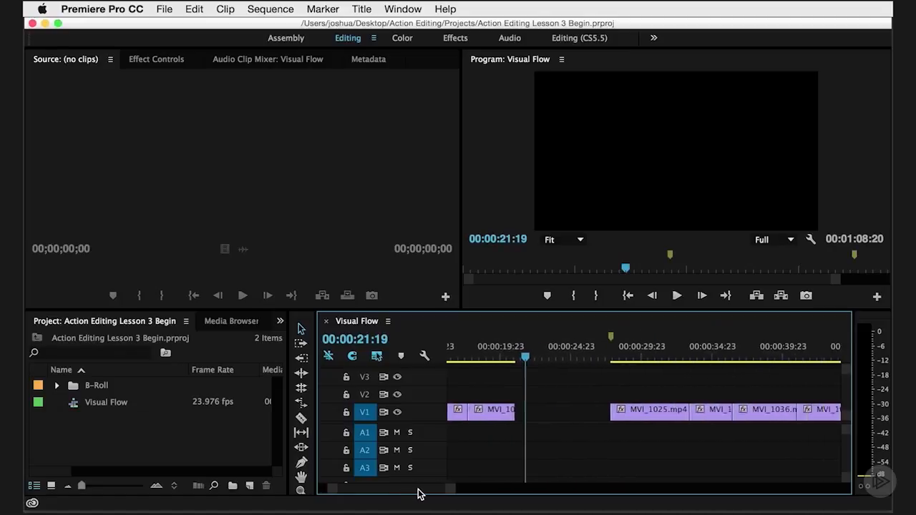
scroll(419, 492, right, 3)
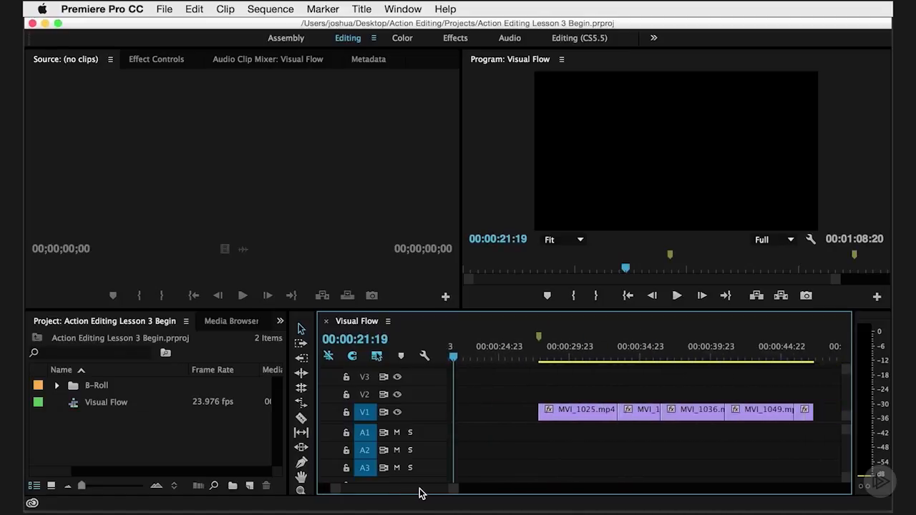
click(541, 343)
click(522, 358)
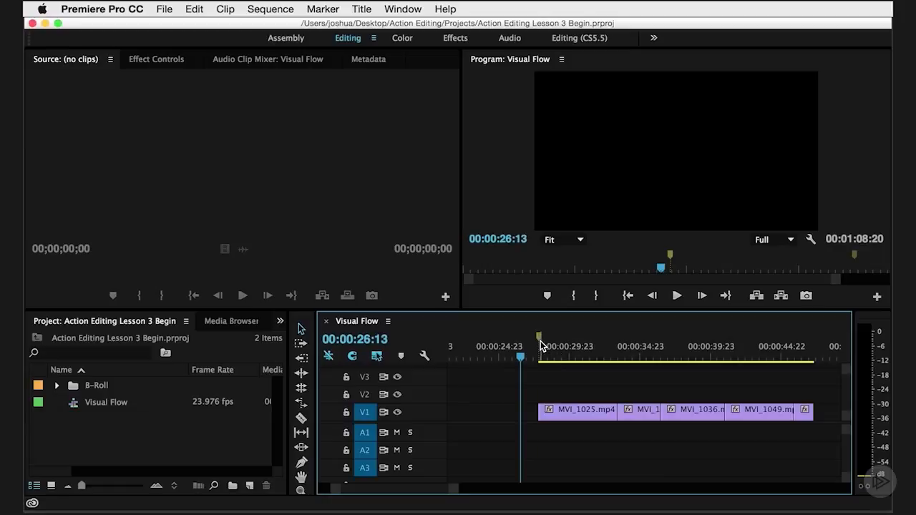
click(541, 341)
drag(558, 356, 559, 356)
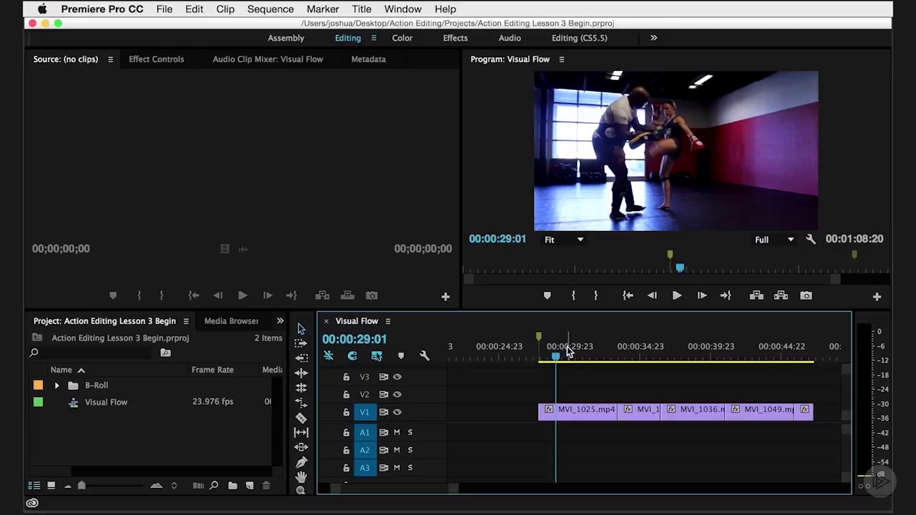
Scrub through the remaining clips of the Inductive group, and review the whole group once more from its marker to the closing close-up.
click(587, 355)
drag(586, 356, 623, 349)
drag(636, 348, 689, 349)
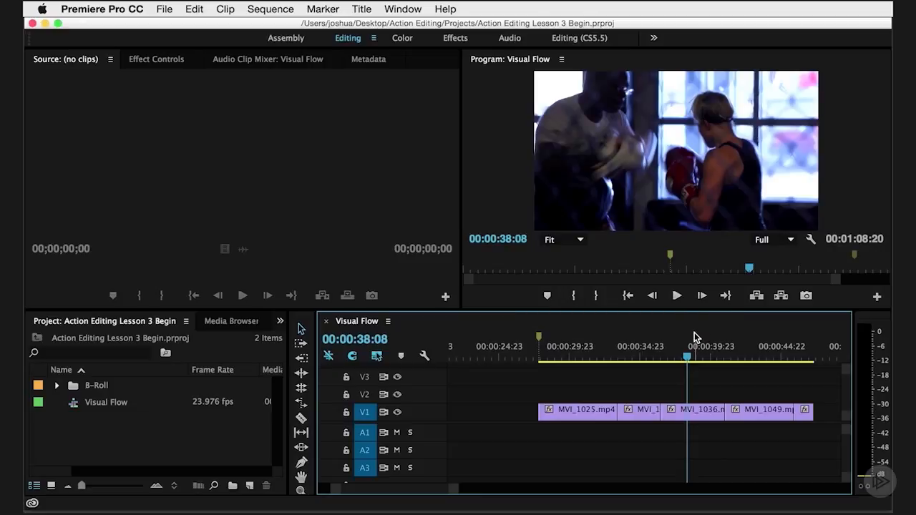
drag(693, 355, 774, 358)
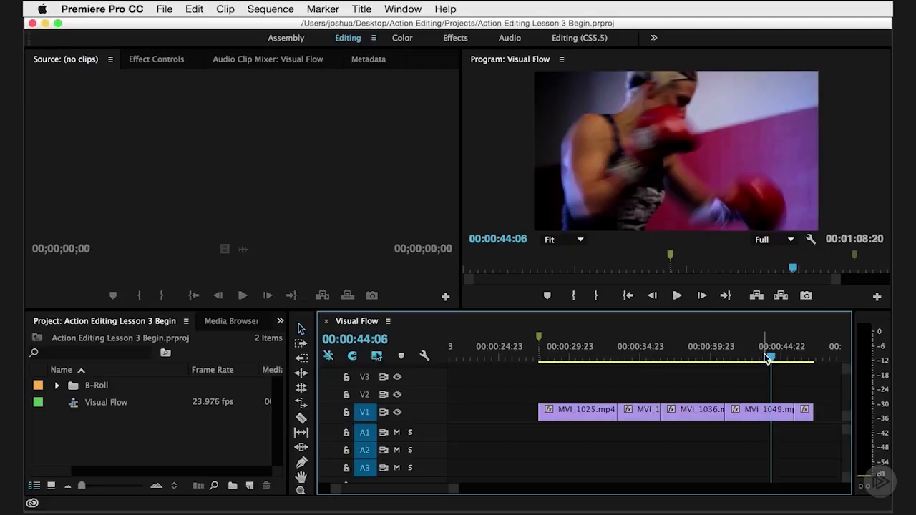
drag(773, 358, 803, 358)
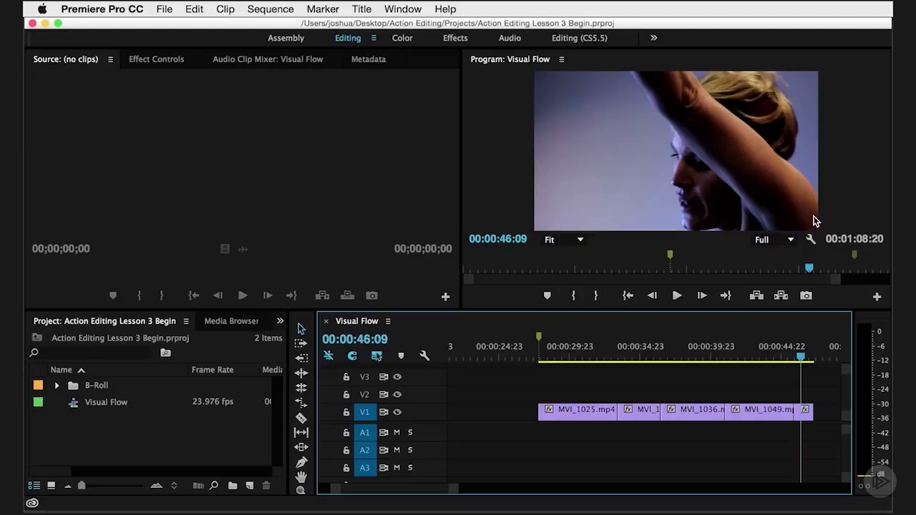
click(540, 340)
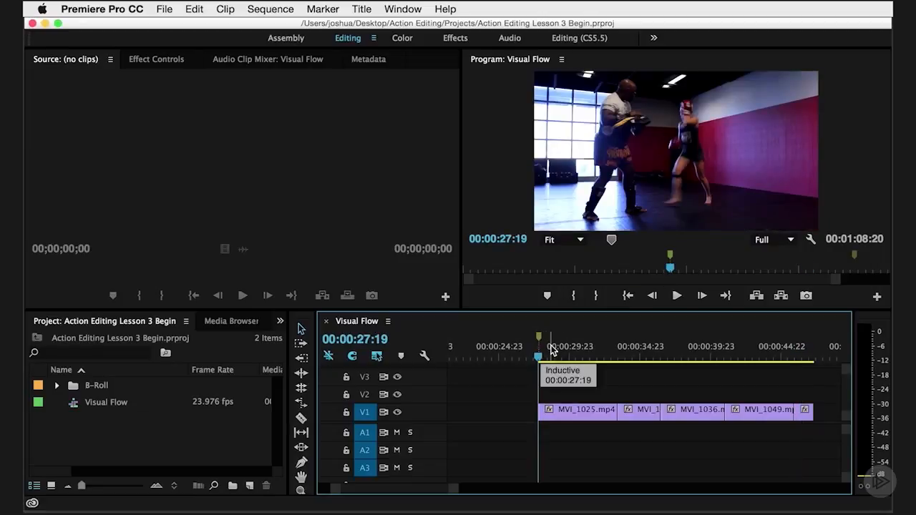
drag(542, 342, 807, 357)
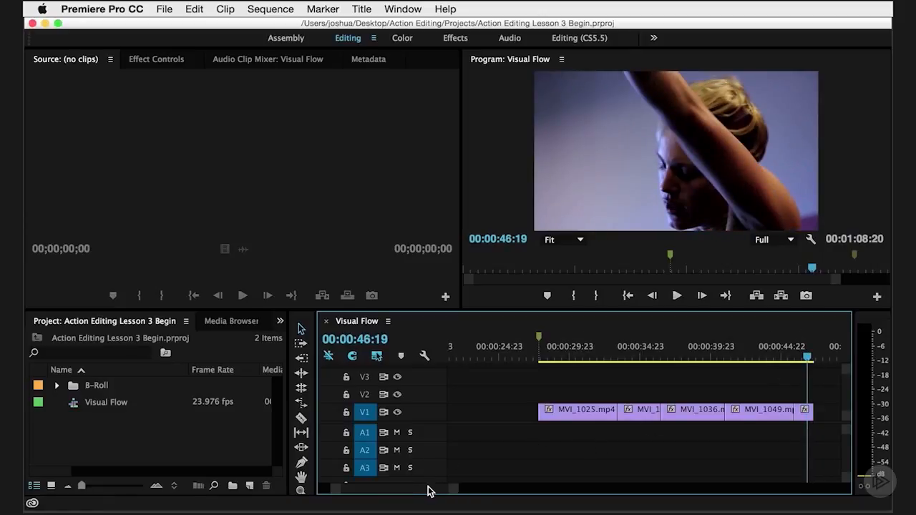
Move the playhead to the Deductive marker and play the opening shots of that clip group.
drag(430, 491, 442, 491)
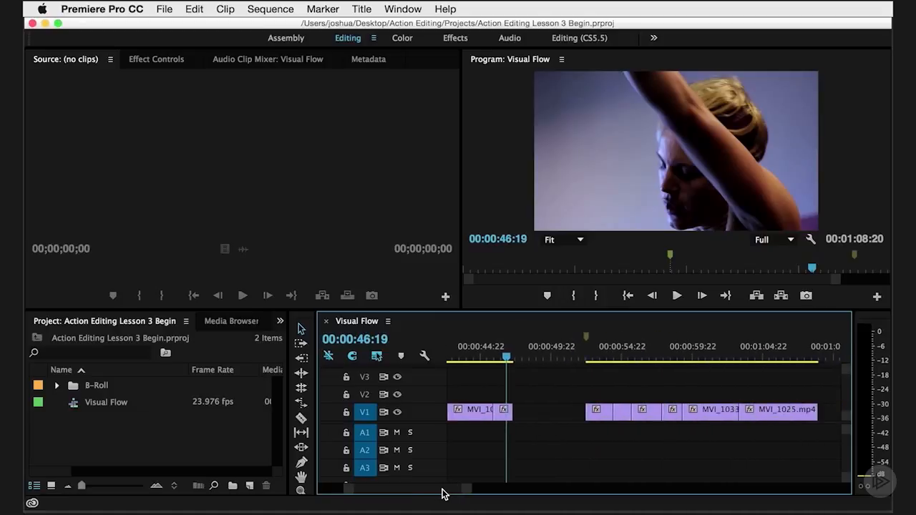
click(587, 350)
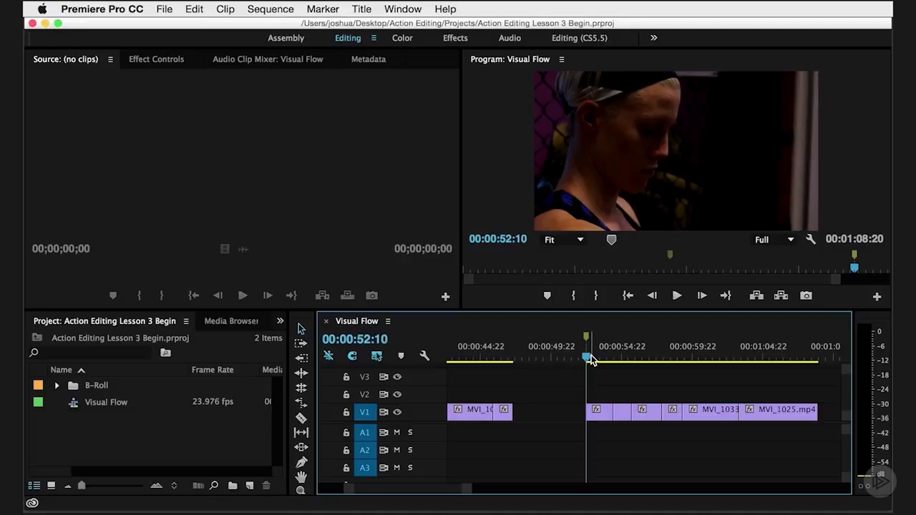
click(591, 360)
drag(591, 359, 594, 361)
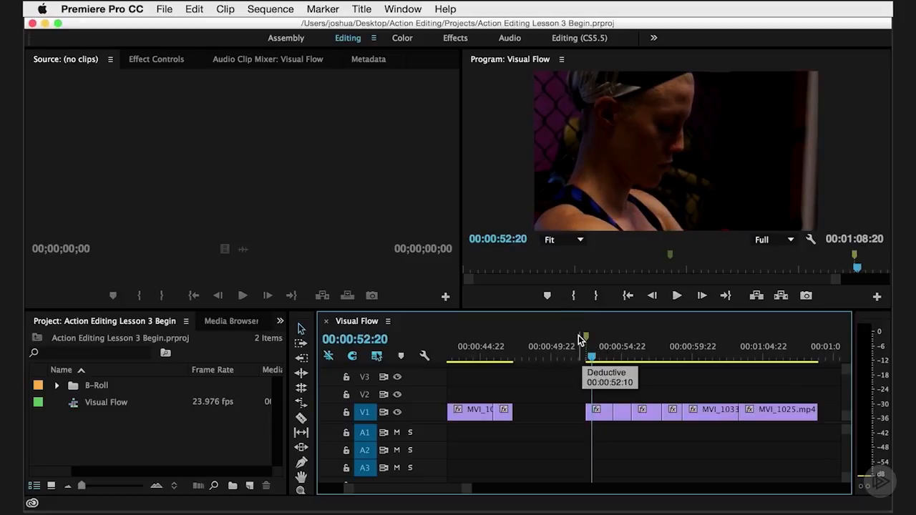
key(space)
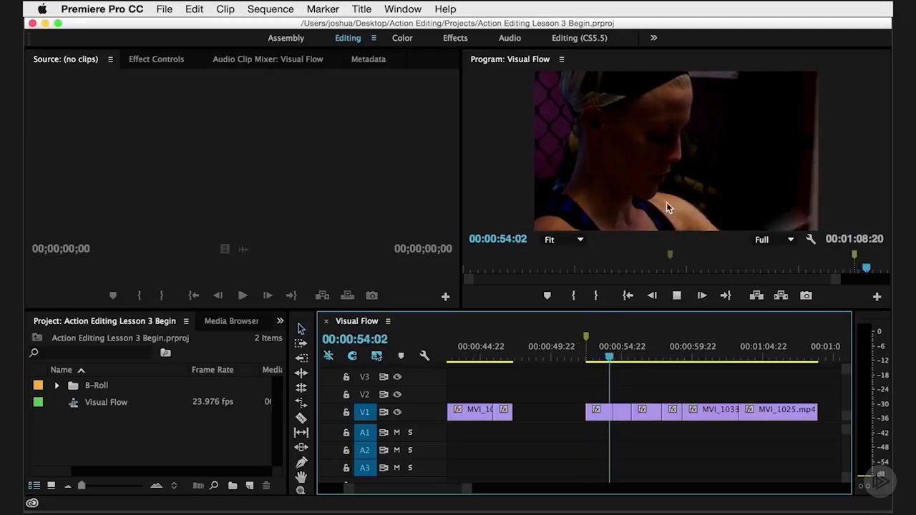
key(space)
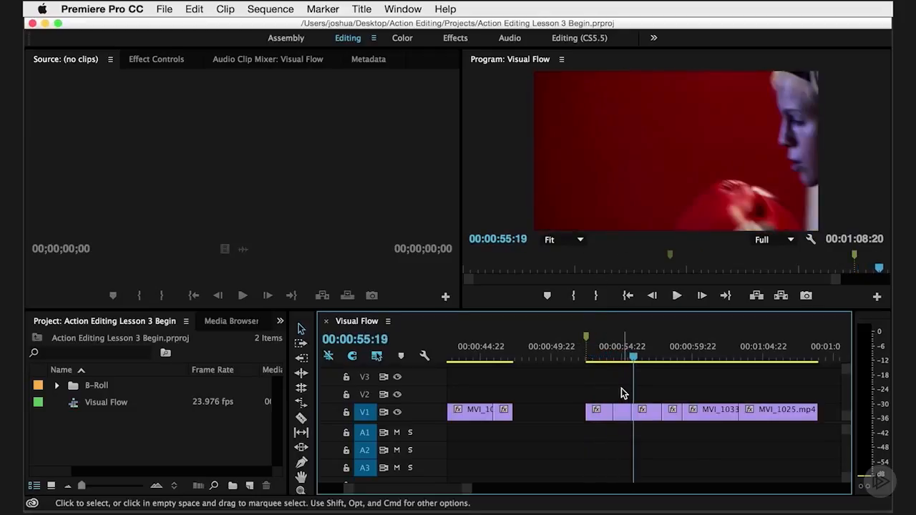
Play the Deductive group from its second shot into the final wide shot, and scrub through its clips again.
click(619, 360)
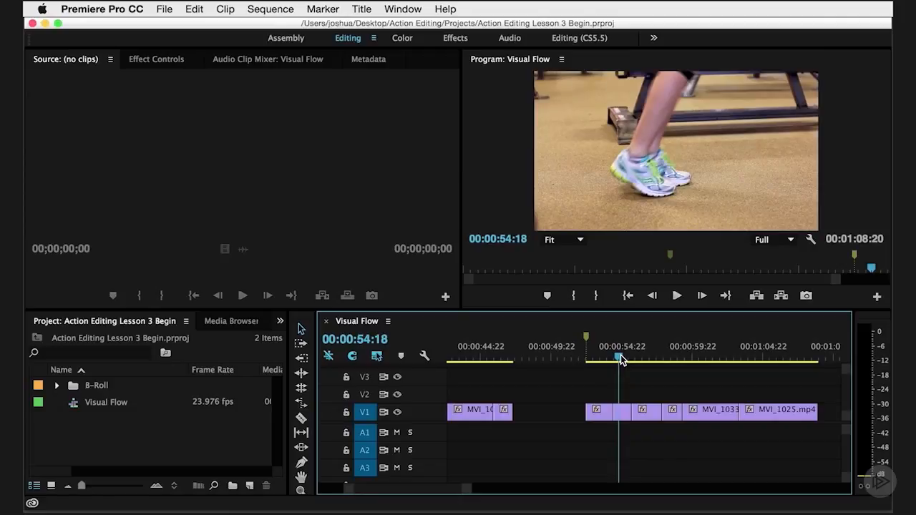
key(space)
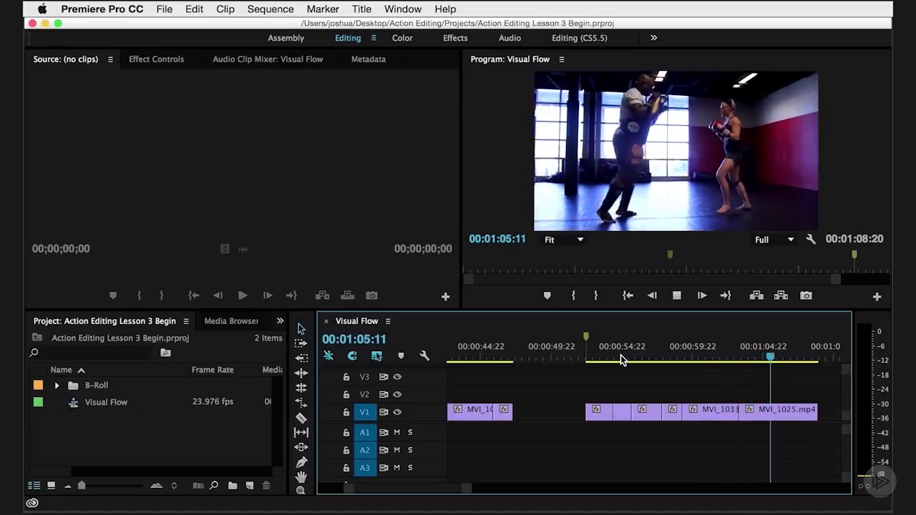
key(space)
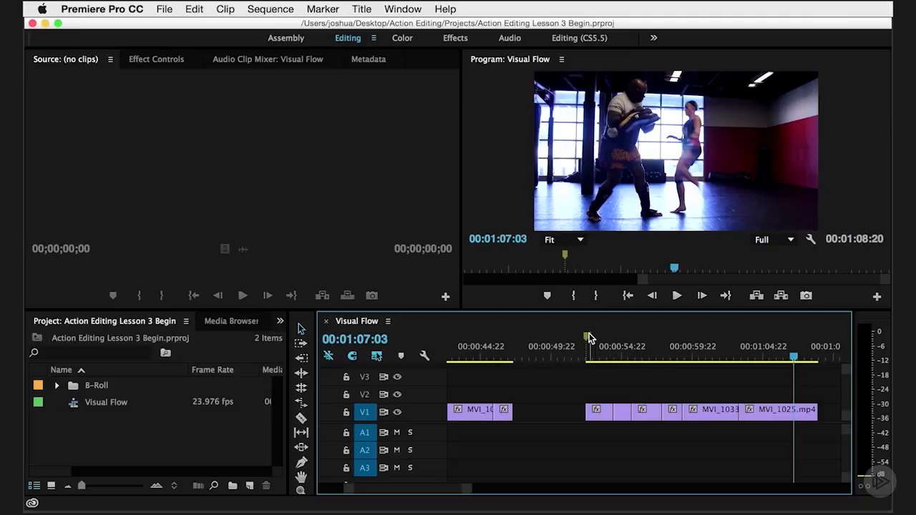
drag(568, 347, 704, 349)
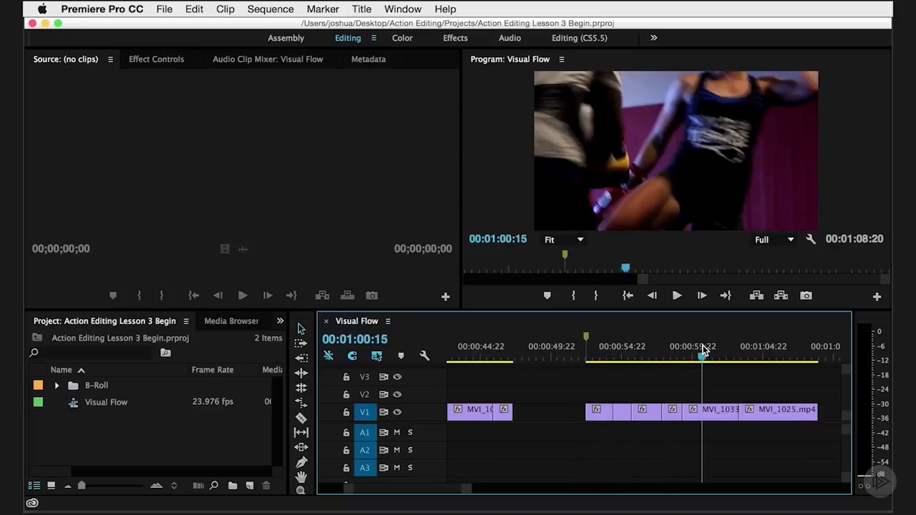
Zoom the timeline out to view all three clip groups together and scrub along the sequence.
drag(438, 490, 442, 493)
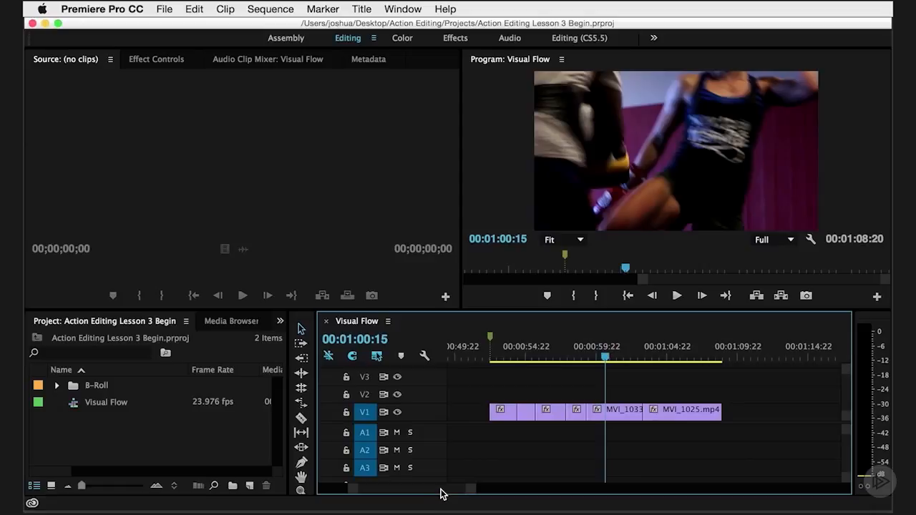
key(minus)
key(minus)
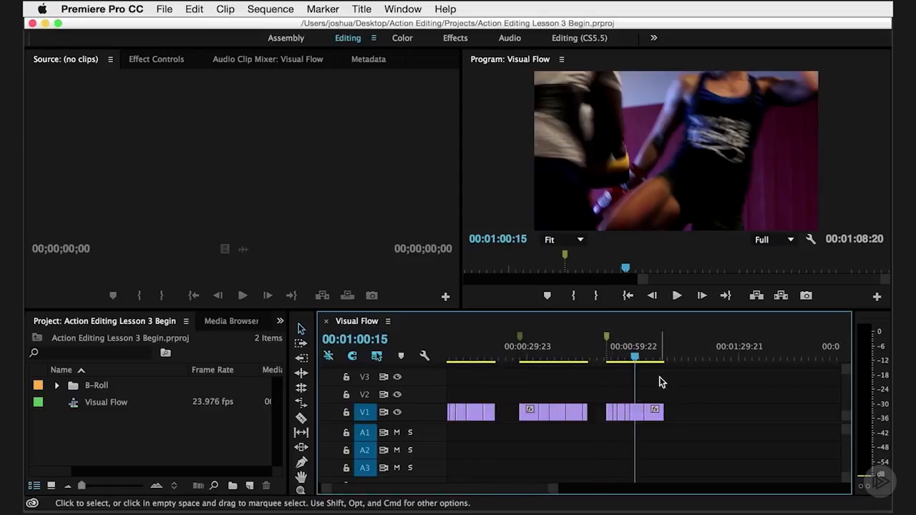
drag(661, 358, 534, 374)
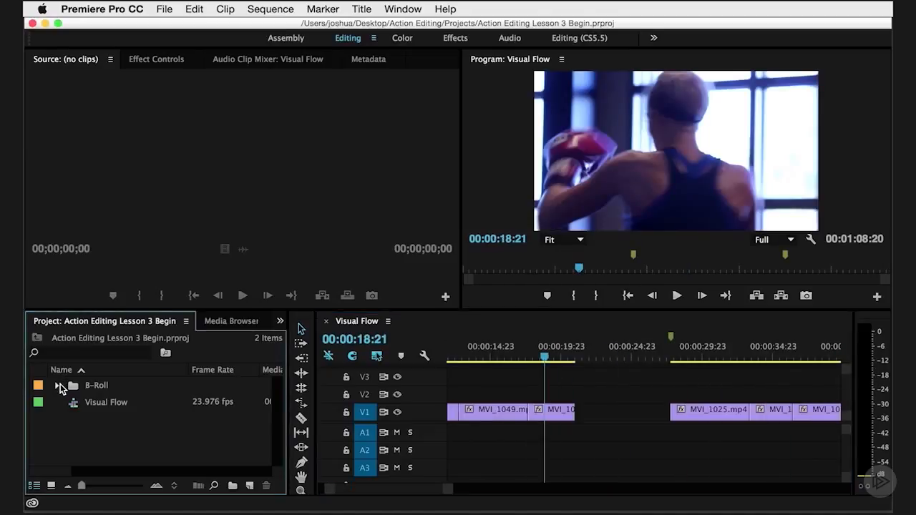
Open the B-Roll bin in its own floating window, enlarge it, and place it clear of the program preview.
click(58, 386)
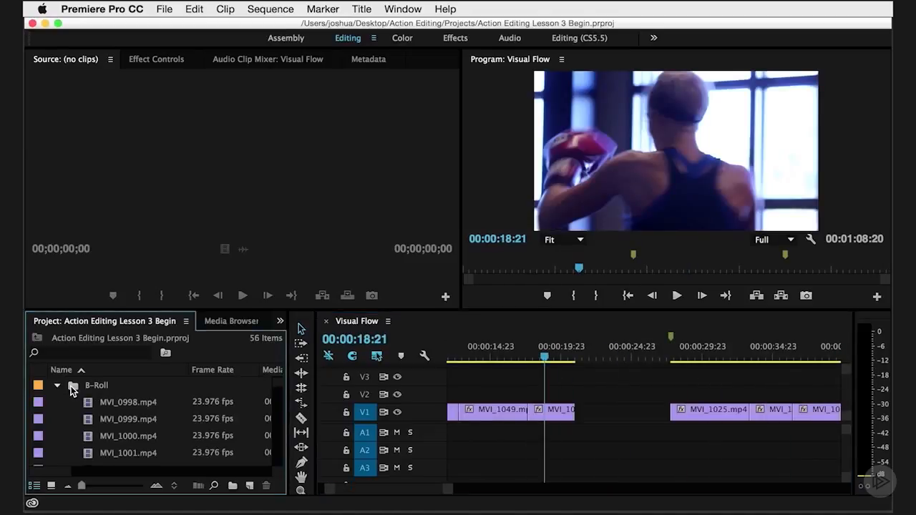
double_click(71, 387)
scroll(538, 346, down, 3)
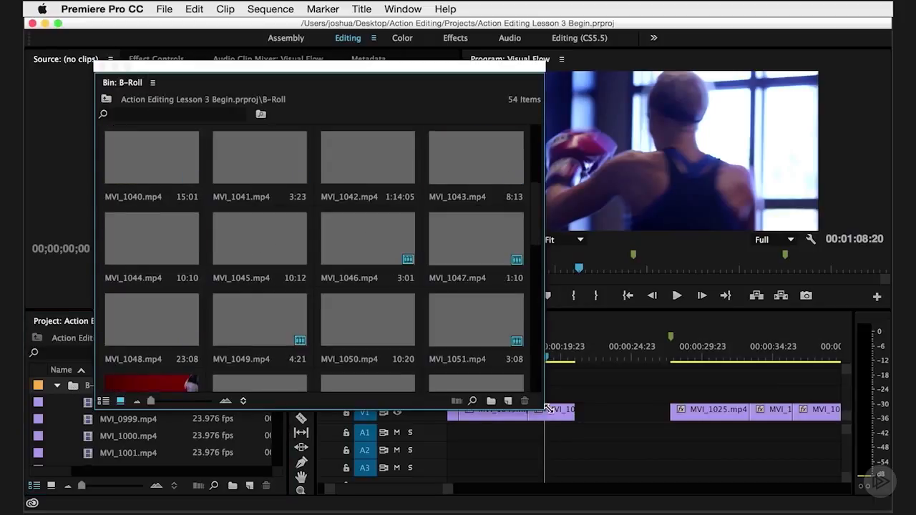
drag(546, 409, 547, 471)
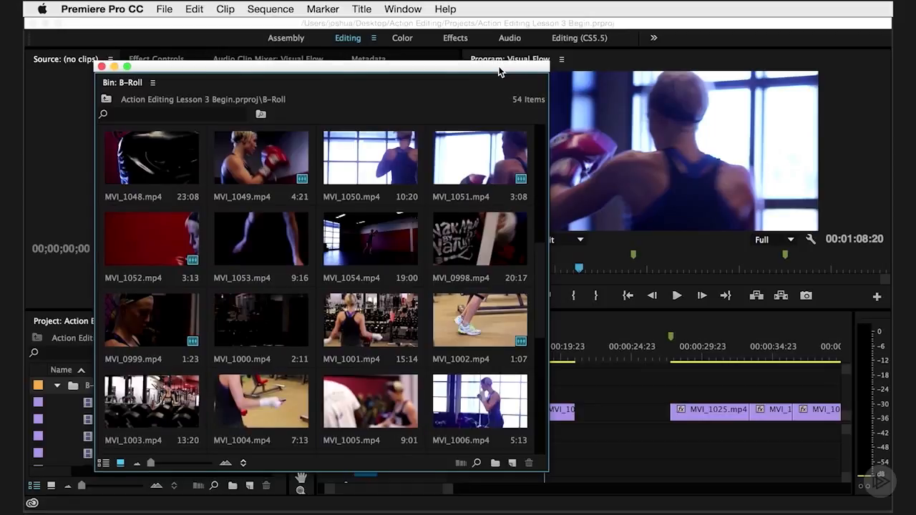
drag(495, 68, 475, 56)
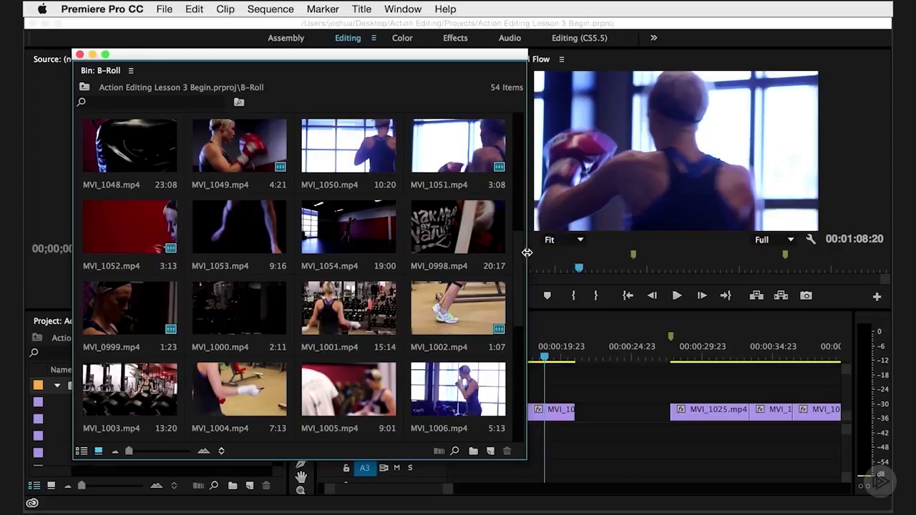
Browse the clip thumbnails in the B-Roll bin to examine the available shots.
drag(521, 253, 521, 272)
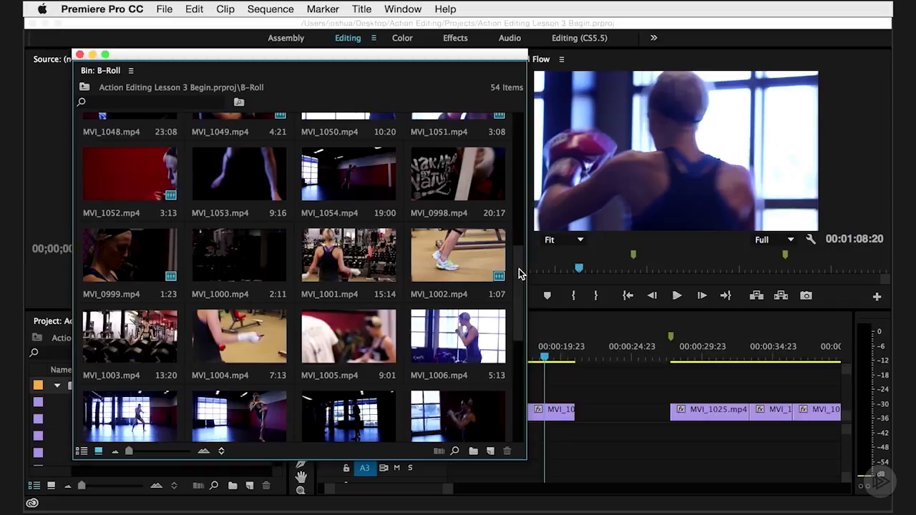
drag(520, 274, 516, 338)
scroll(510, 326, down, 2)
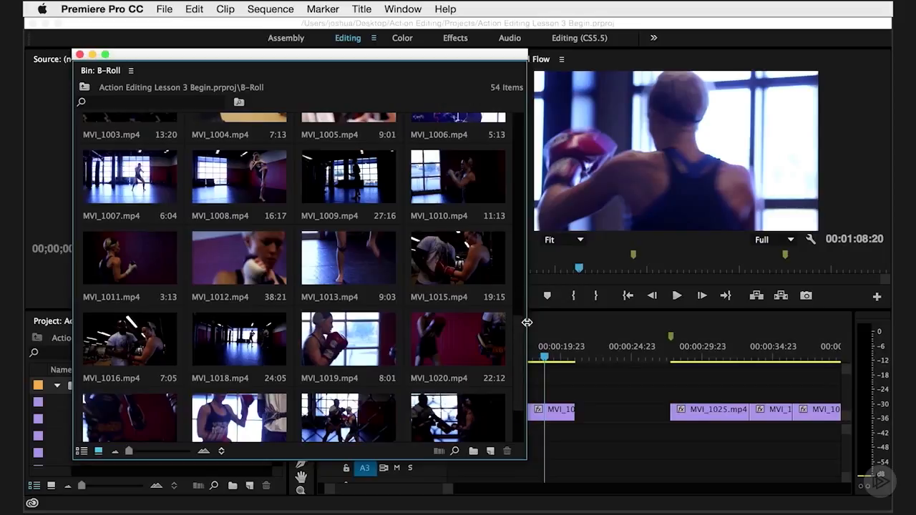
drag(520, 340, 523, 239)
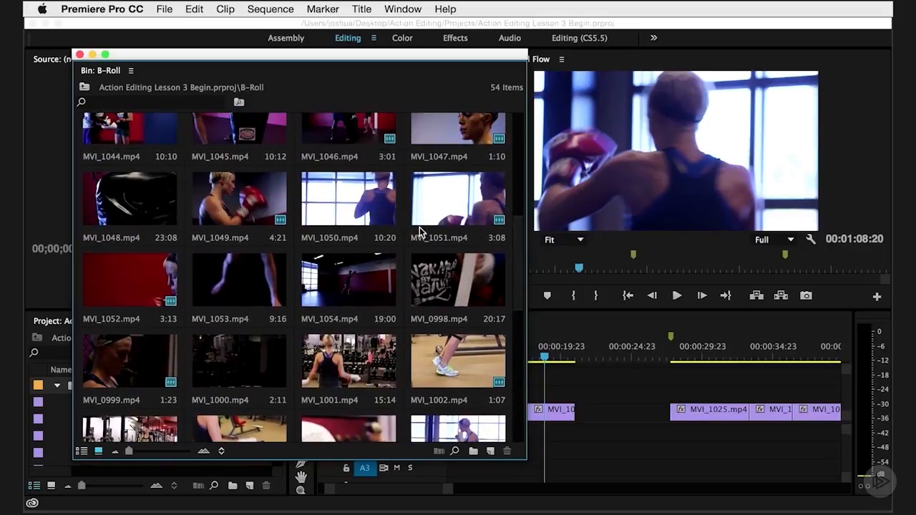
scroll(354, 292, down, 2)
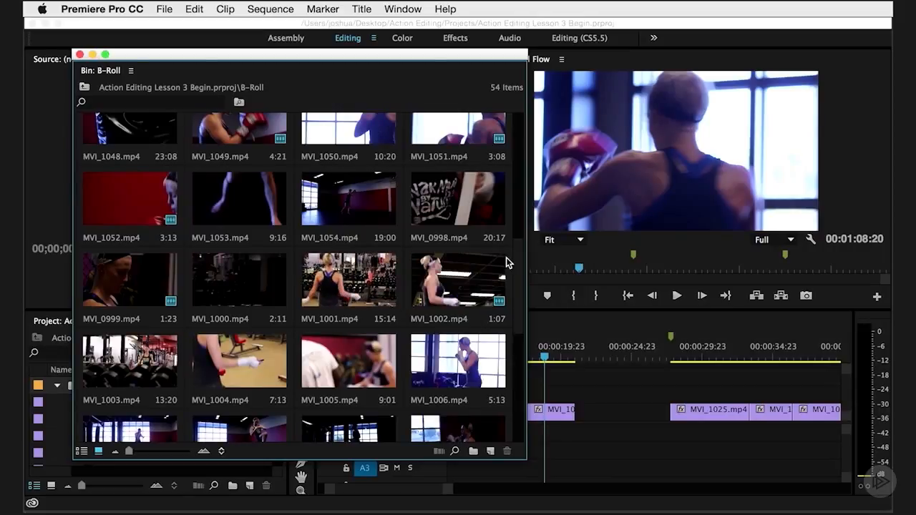
drag(516, 265, 518, 372)
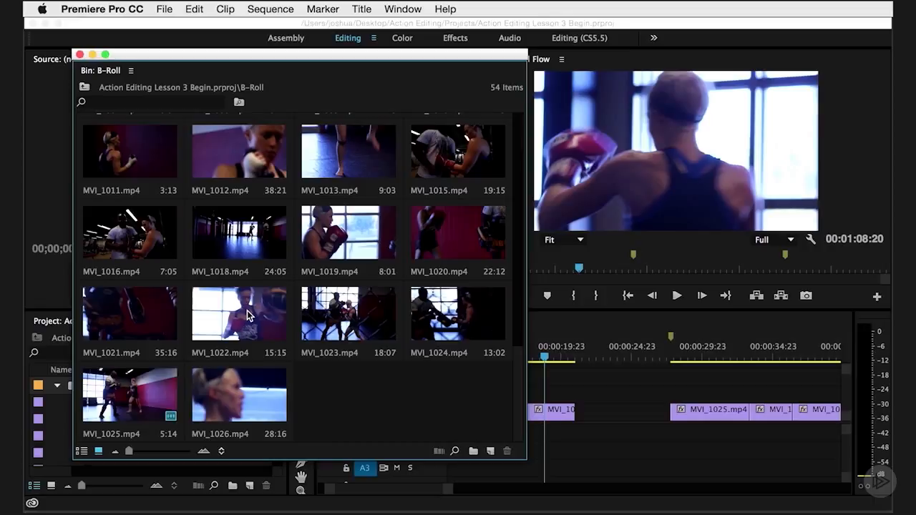
scroll(348, 326, down, 8)
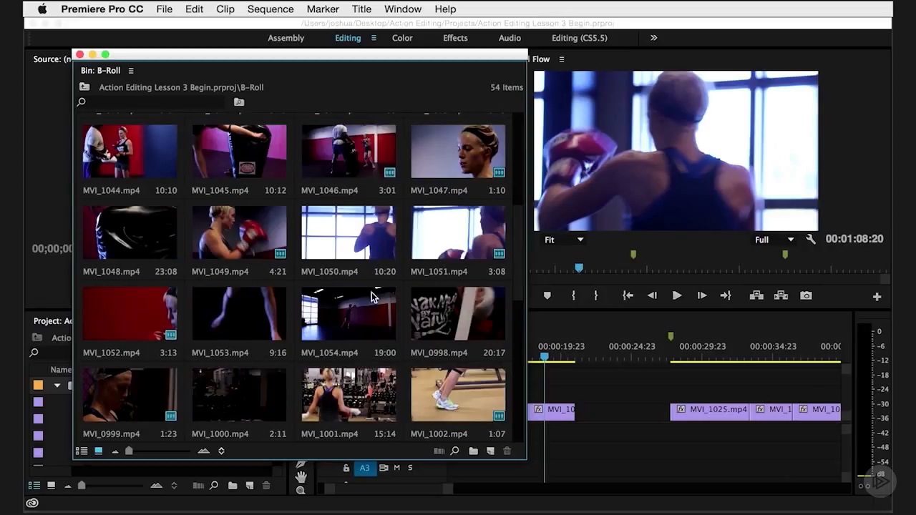